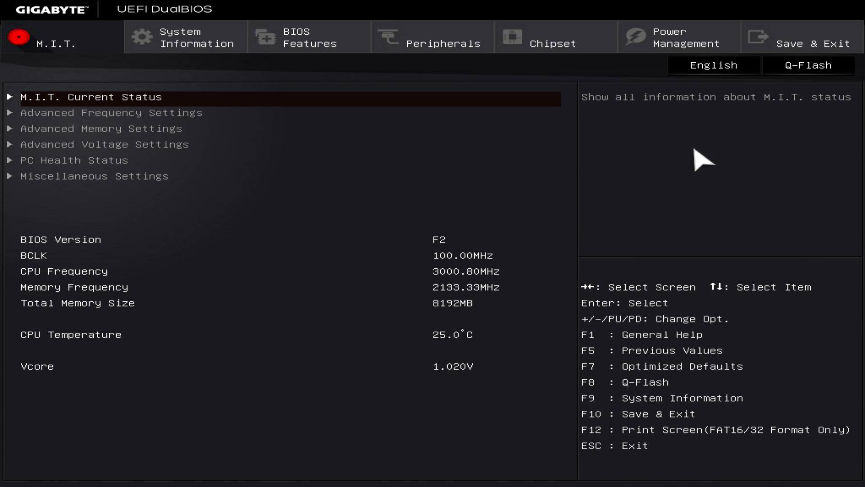
# Open Q-Flash and choose USB DISK as the source for updating the BIOS from a drive
pyautogui.click(798, 67)
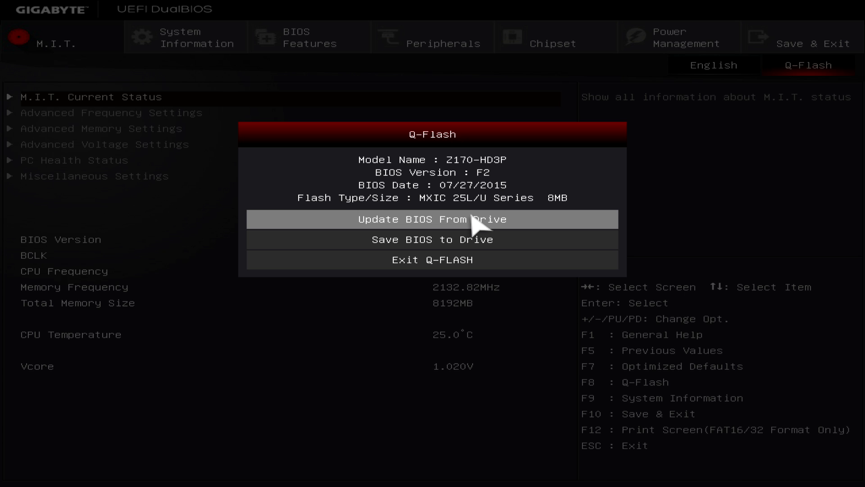
pyautogui.click(472, 221)
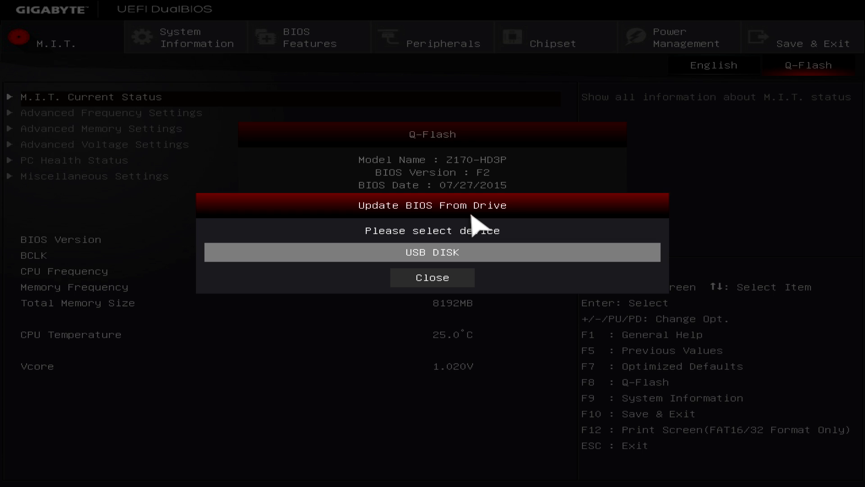
pyautogui.press('Return')
# Flash the BIOS with the Z170HD3P.F5g file from the USB disk using Normal Update
pyautogui.press('Down')
pyautogui.press('Down')
pyautogui.press('Down')
pyautogui.press('Down')
pyautogui.press('Down')
pyautogui.press('Down')
pyautogui.press('Down')
pyautogui.press('Down')
pyautogui.press('Down')
pyautogui.press('Down')
pyautogui.press('Down')
pyautogui.press('Down')
pyautogui.press('Down')
pyautogui.press('Down')
pyautogui.press('Down')
pyautogui.press('Down')
pyautogui.press('Down')
pyautogui.press('Down')
pyautogui.press('Down')
pyautogui.press('Down')
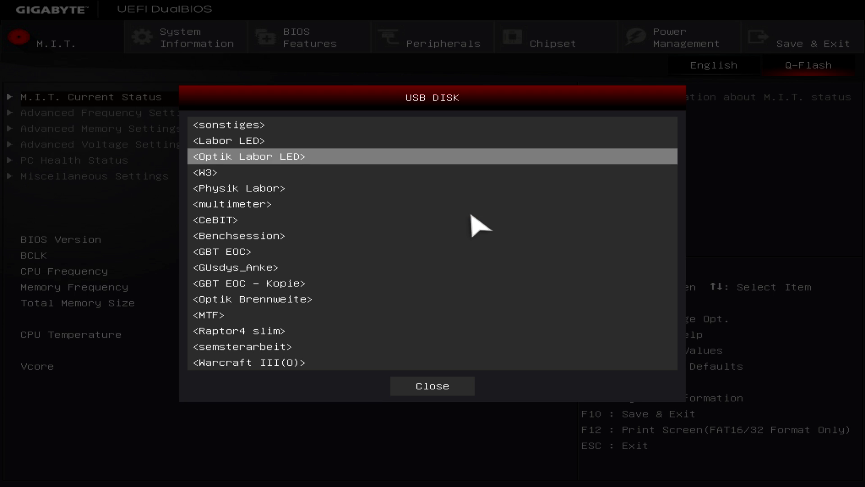
pyautogui.press('Down')
pyautogui.press('Down')
pyautogui.press('Down')
pyautogui.press('Up')
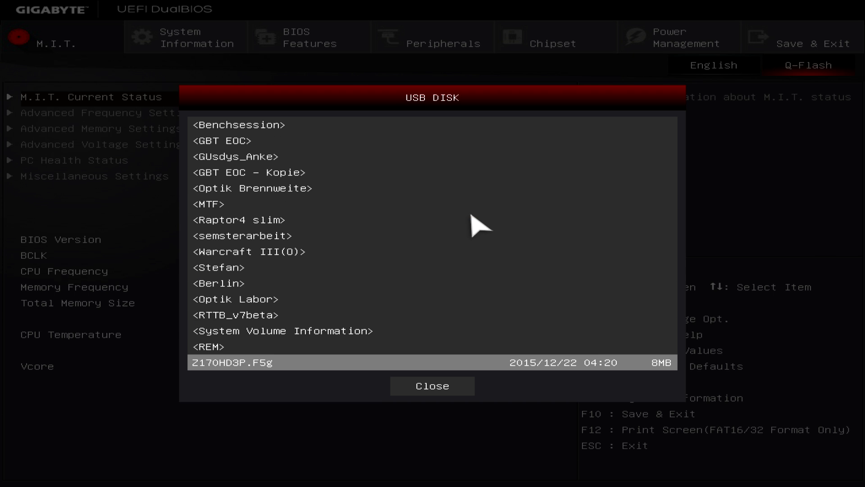
pyautogui.press('Return')
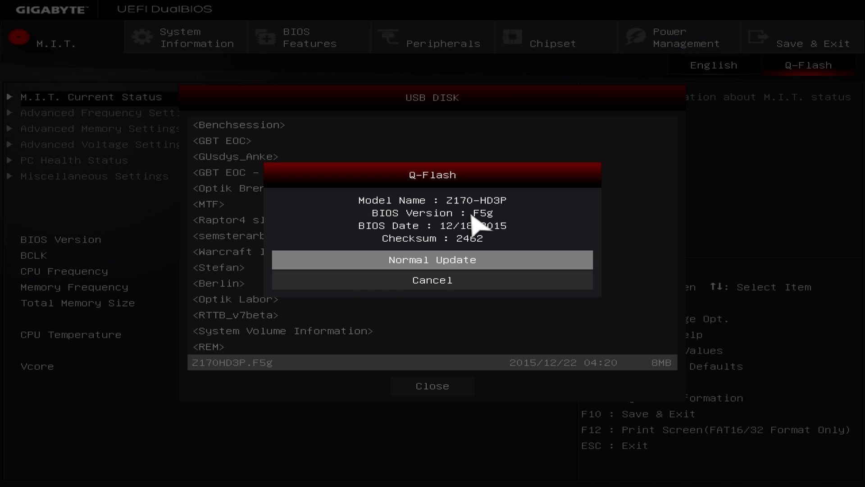
pyautogui.press('Return')
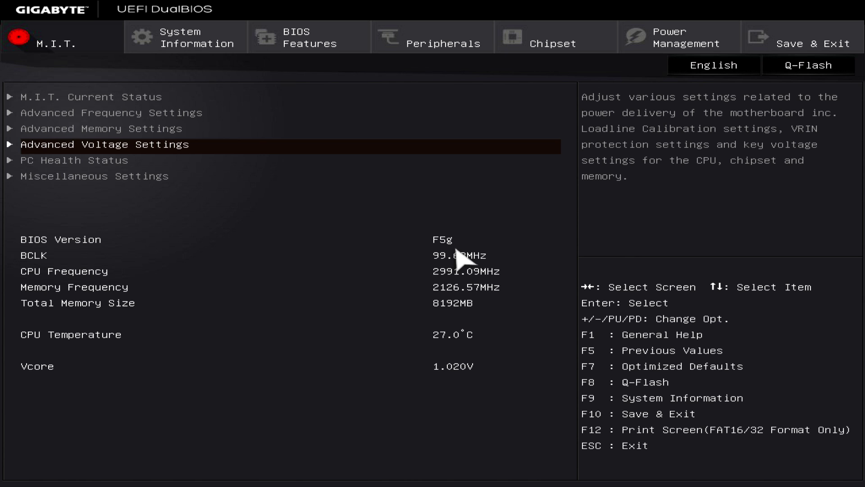
# Check the CPU, memory frequency and timing details in M.I.T. Current Status
pyautogui.press('Up')
pyautogui.press('Up')
pyautogui.press('Up')
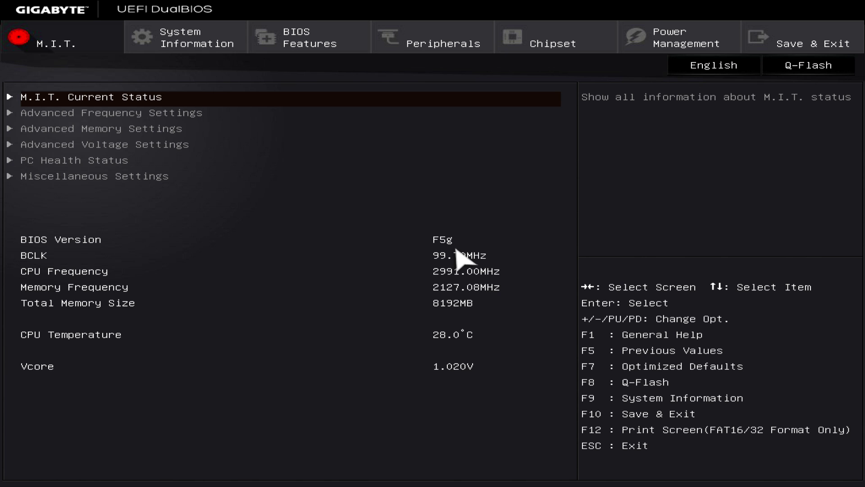
pyautogui.press('Return')
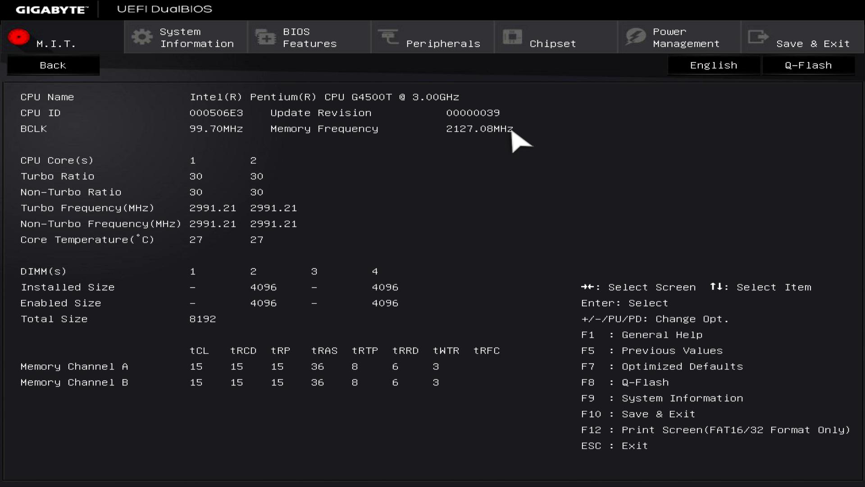
pyautogui.press('Escape')
# Set the CPU Clock Ratio to 30 in Advanced CPU Core Settings under Advanced Frequency Settings
pyautogui.press('Down')
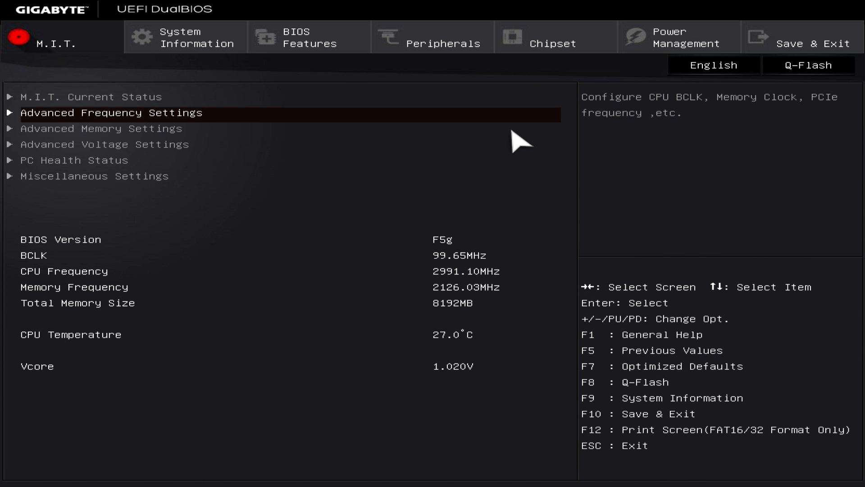
pyautogui.press('Return')
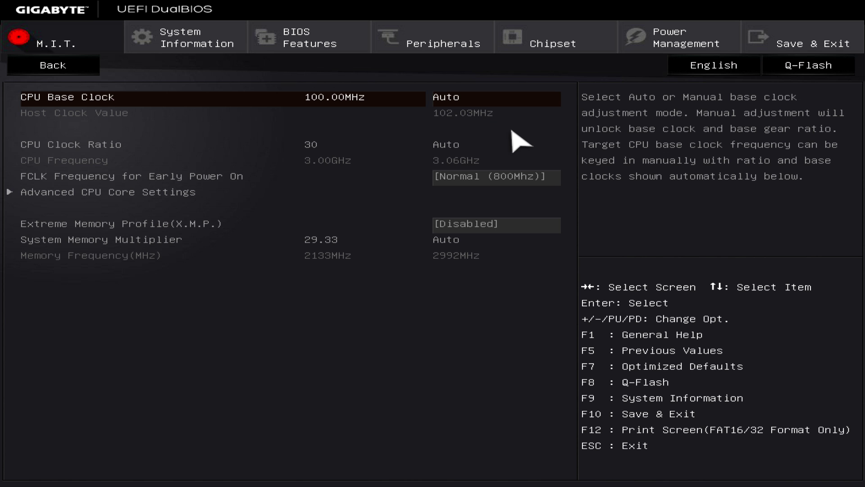
pyautogui.press('Down')
pyautogui.press('Down')
pyautogui.press('Down')
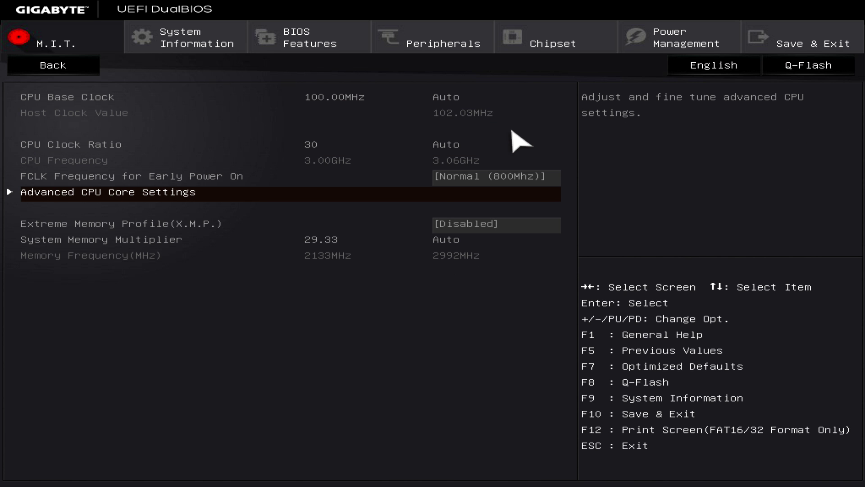
pyautogui.press('Return')
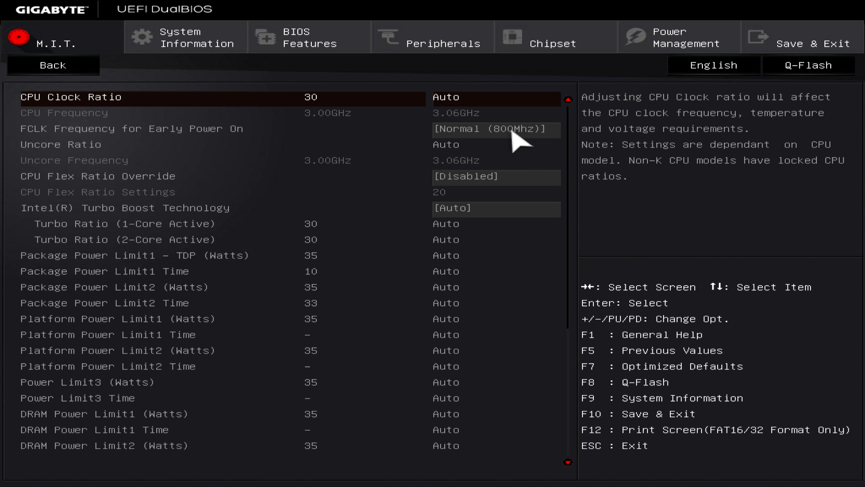
pyautogui.write('30')
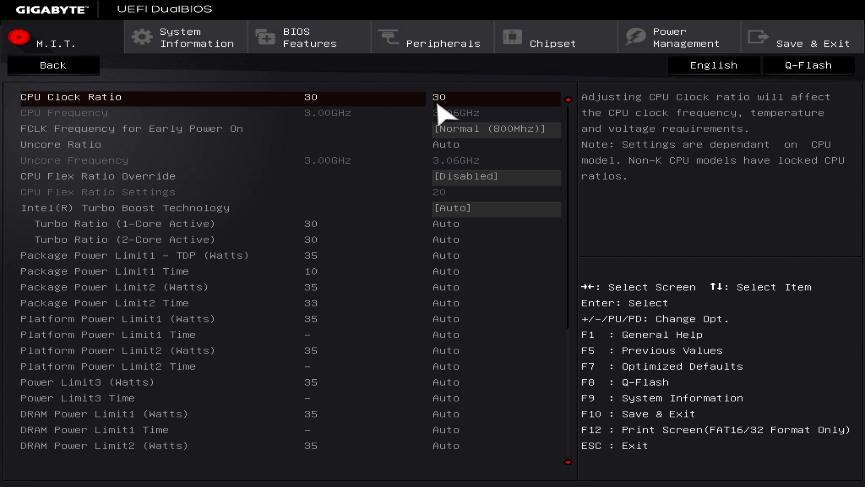
# Set the Uncore Ratio to 30 and leave Advanced CPU Core Settings
pyautogui.press('Down')
pyautogui.press('Down')
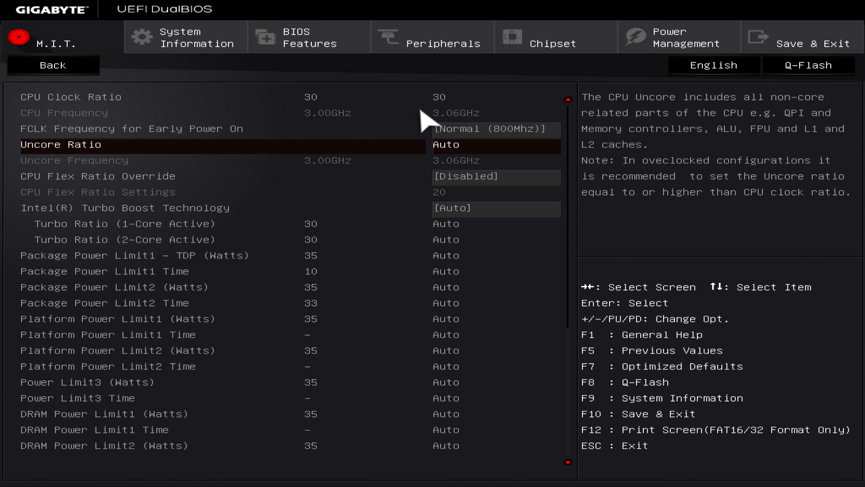
pyautogui.write('30')
pyautogui.press('Escape')
# Set the CPU Base Clock to 143 MHz in Advanced Frequency Settings
pyautogui.press('Up')
pyautogui.press('Up')
pyautogui.press('Up')
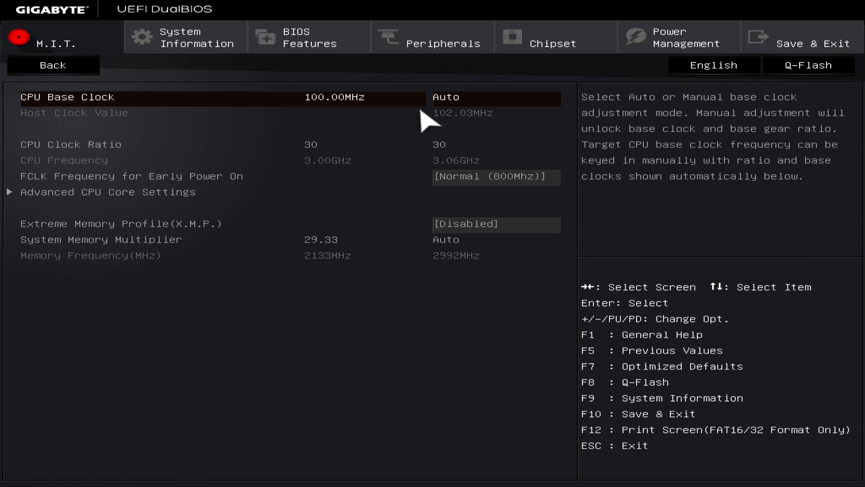
pyautogui.write('143')
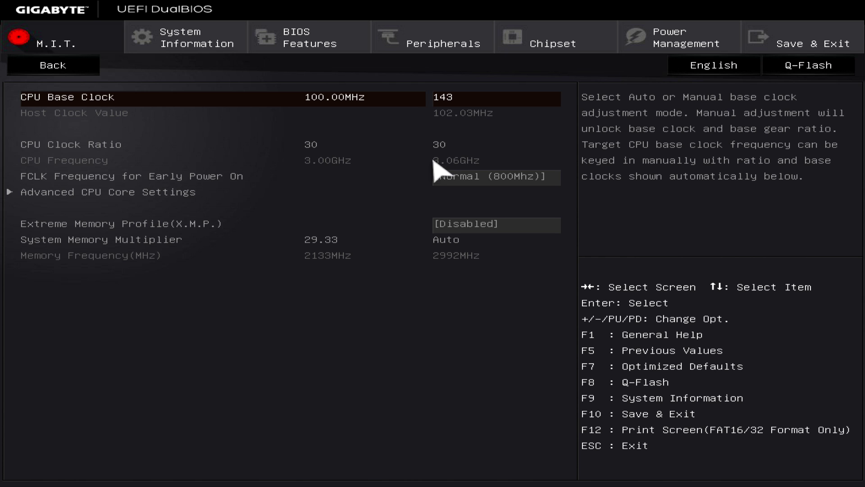
pyautogui.press('Return')
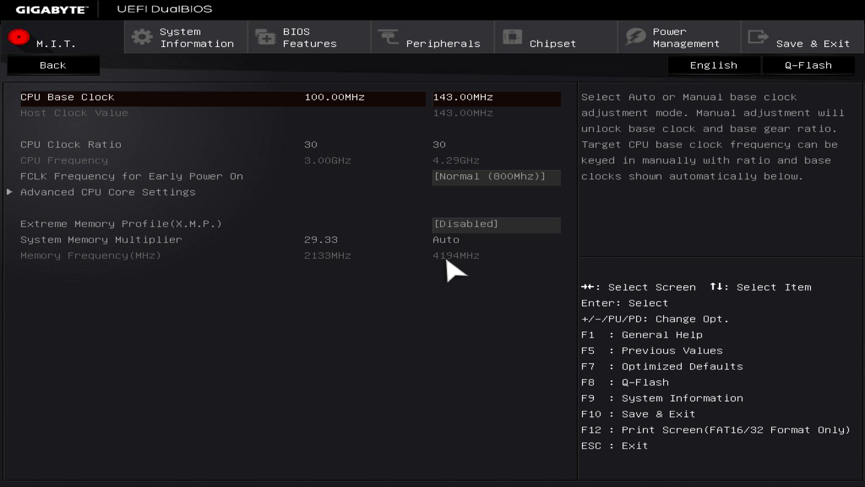
# Set Extreme Memory Profile (X.M.P.) to Profile2
pyautogui.press('Down')
pyautogui.press('Down')
pyautogui.press('Down')
pyautogui.press('Down')
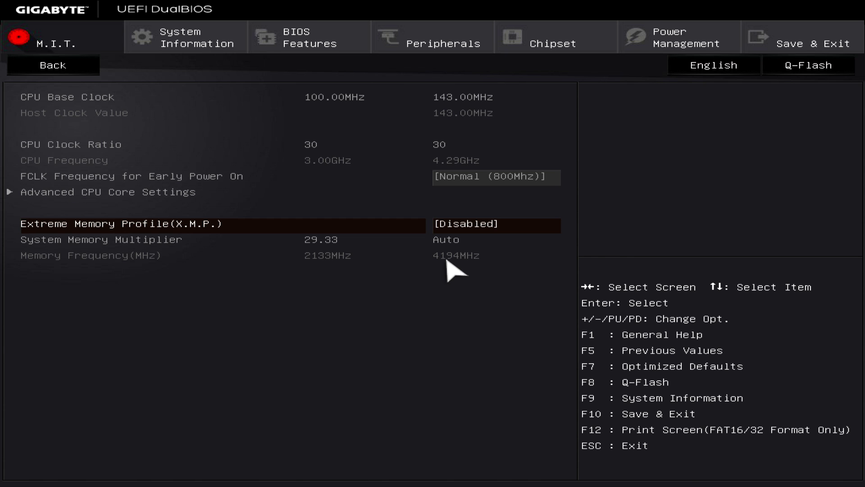
pyautogui.press('Return')
pyautogui.press('Down')
pyautogui.press('Down')
pyautogui.press('Return')
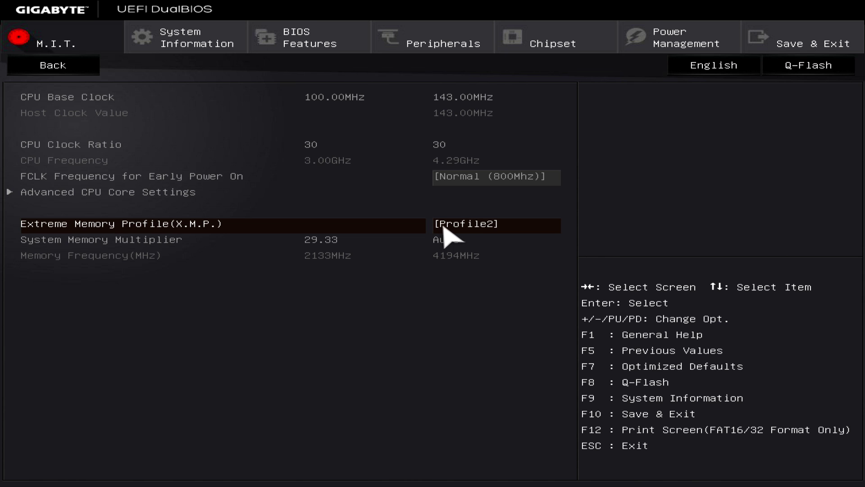
# Set the System Memory Multiplier to 18.66
pyautogui.press('Down')
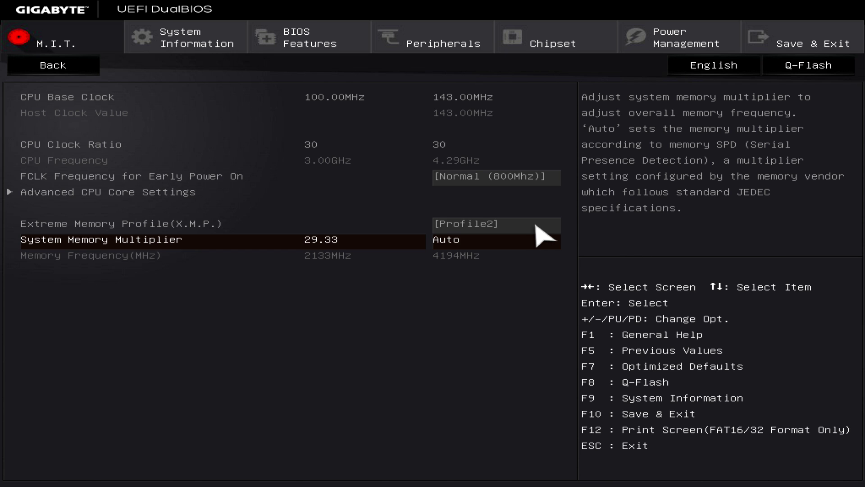
pyautogui.press('pageup')
pyautogui.press('pageup')
pyautogui.press('pageup')
pyautogui.press('pageup')
pyautogui.press('pageup')
pyautogui.press('pageup')
pyautogui.press('pageup')
pyautogui.press('pageup')
pyautogui.press('pageup')
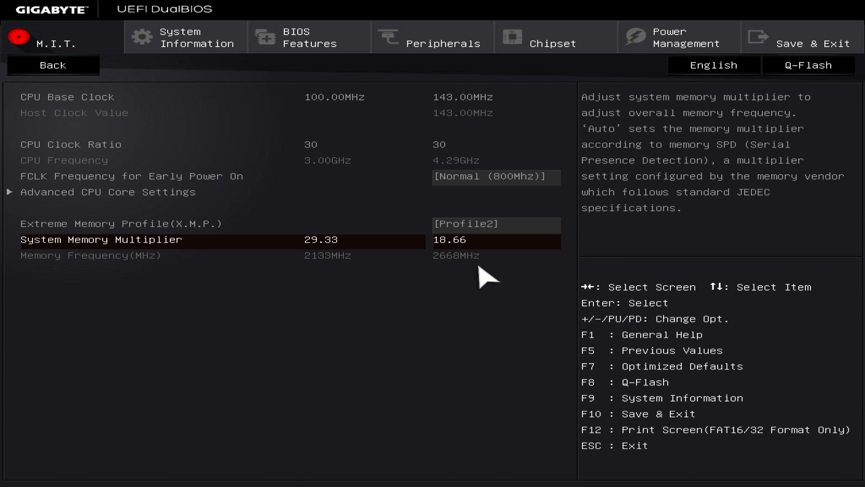
# Fine-tune the System Memory Multiplier around 18.66 and leave Advanced Frequency Settings
pyautogui.press('-')
pyautogui.press('-')
pyautogui.press('+')
pyautogui.press('Escape')
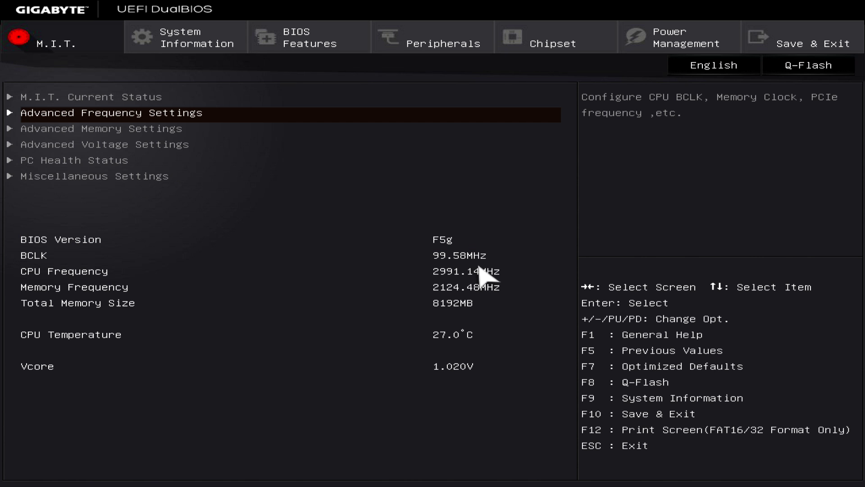
# Change CPU Vcore Loadline Calibration to the next option in Advanced Power Settings under Advanced Voltage Settings
pyautogui.press('Down')
pyautogui.press('Down')
pyautogui.press('Return')
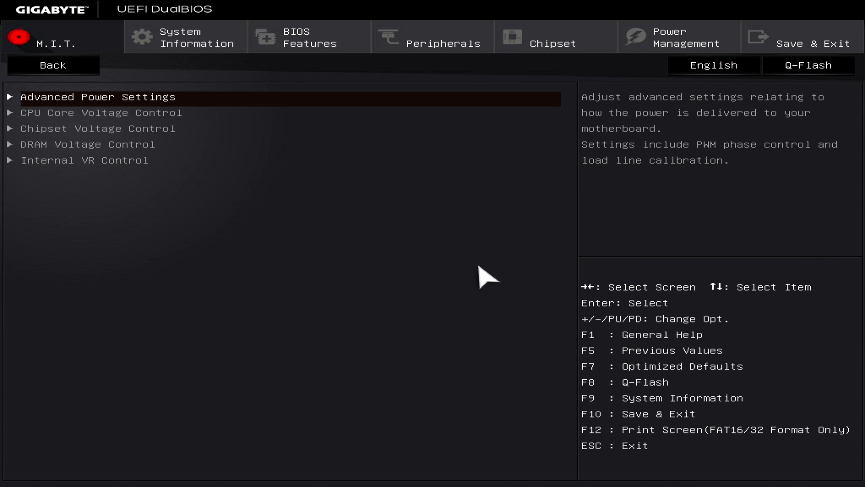
pyautogui.press('Return')
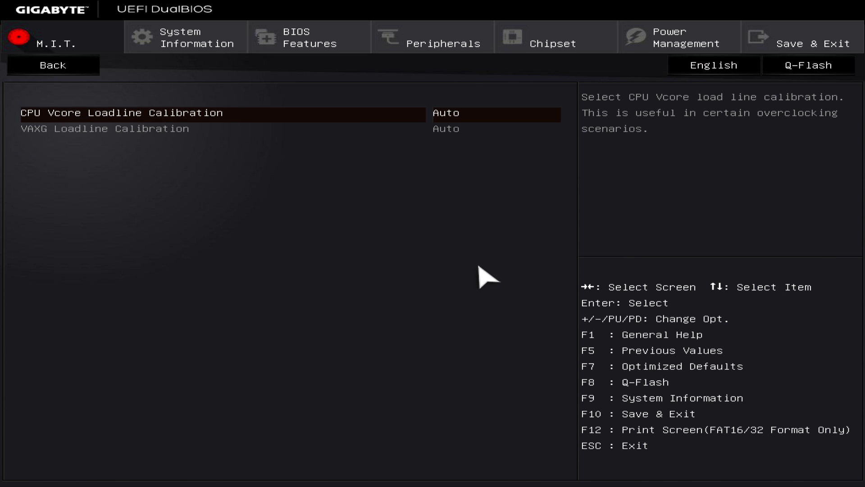
pyautogui.press('+')
pyautogui.press('Escape')
# Set CPU Vcore to 1.325 V in CPU Core Voltage Control and leave Advanced Voltage Settings
pyautogui.press('Down')
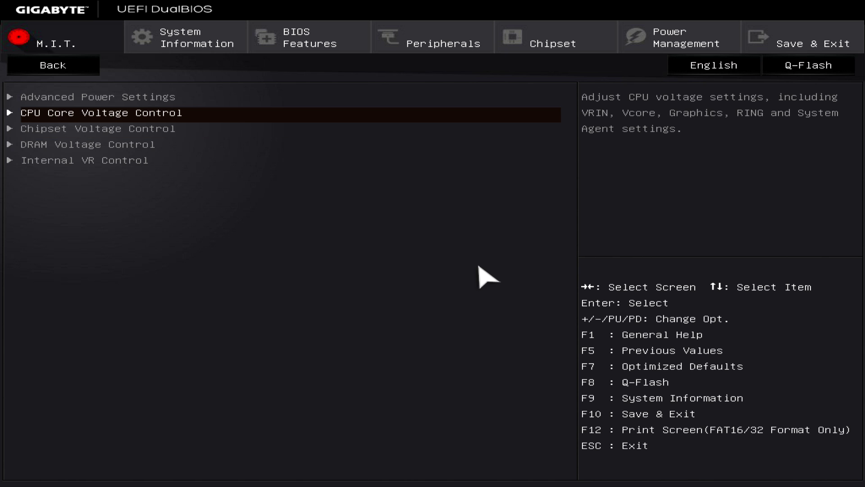
pyautogui.press('Return')
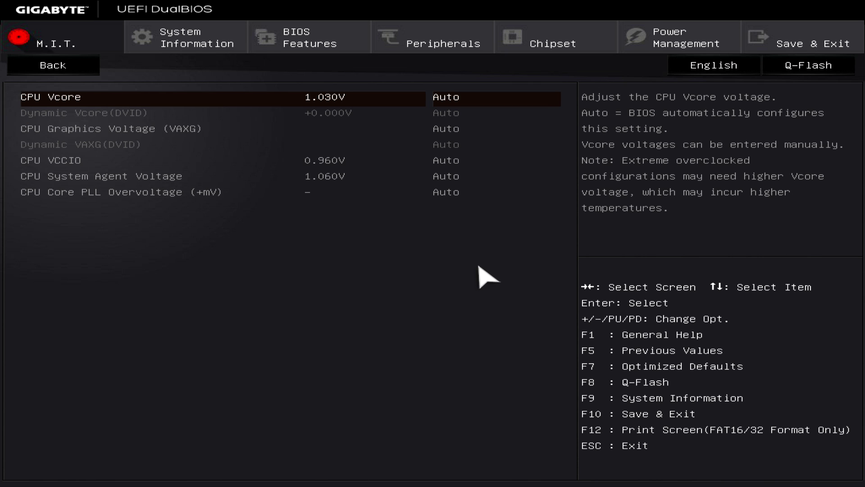
pyautogui.write('1.325')
pyautogui.press('Return')
pyautogui.press('Escape')
pyautogui.press('Escape')
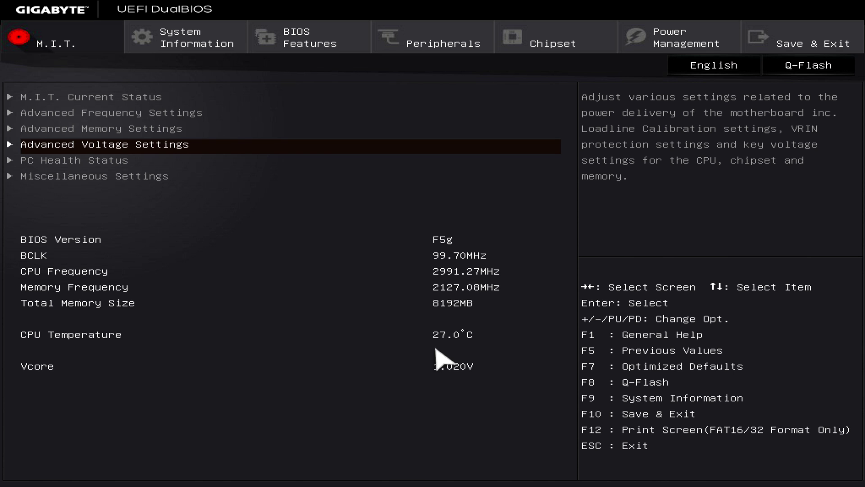
# Open the Save Profiles list in the Save & Exit section
pyautogui.press('Right')
pyautogui.press('Right')
pyautogui.press('Right')
pyautogui.press('Right')
pyautogui.press('Right')
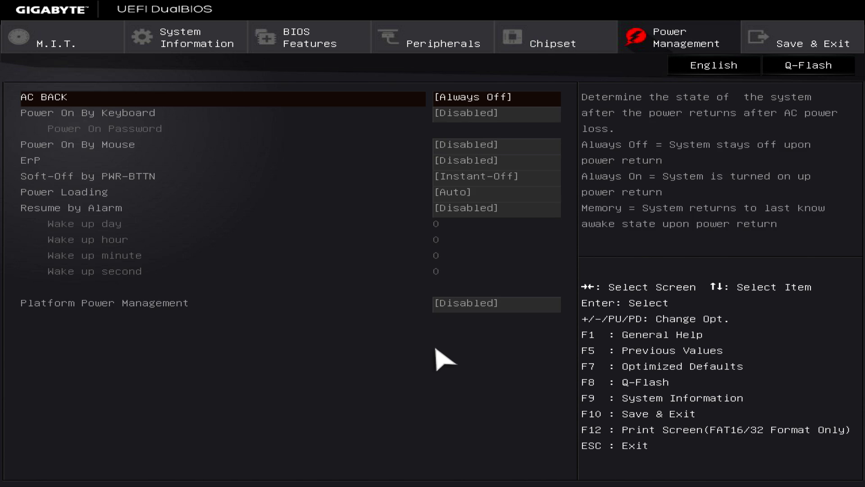
pyautogui.press('Right')
pyautogui.press('Right')
pyautogui.press('Left')
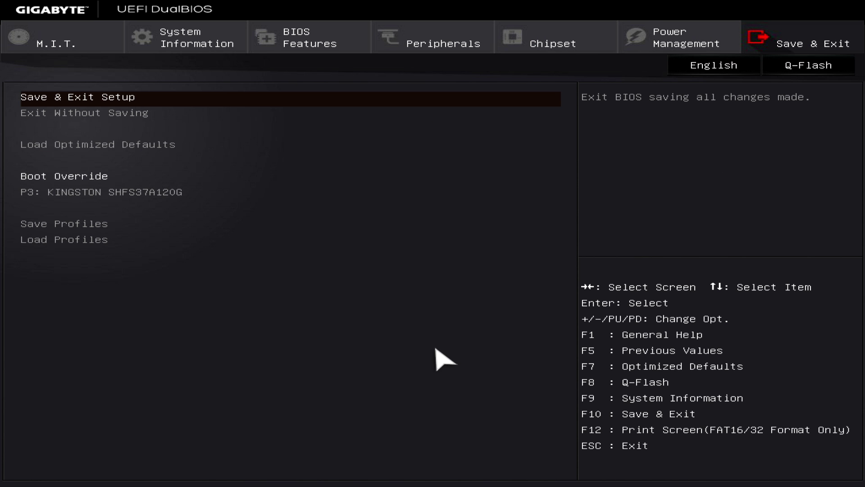
pyautogui.press('Down')
pyautogui.press('Down')
pyautogui.press('Down')
pyautogui.press('Down')
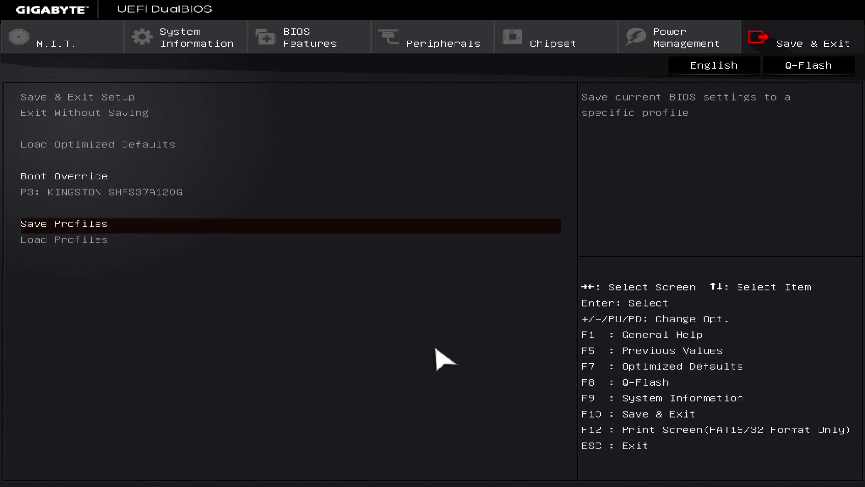
pyautogui.press('Return')
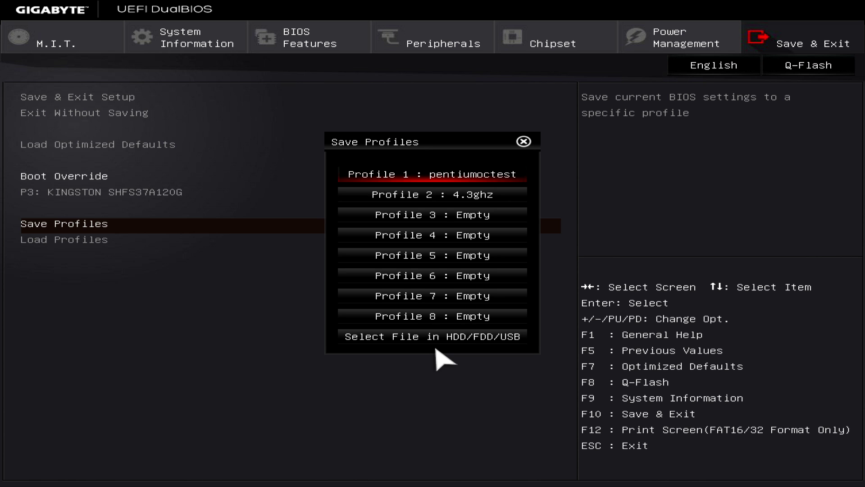
# Save the current BIOS settings to Profile 5 as "4.3ghzpentium" and exit setup saving all changes
pyautogui.press('Down')
pyautogui.press('Down')
pyautogui.press('Down')
pyautogui.press('Down')
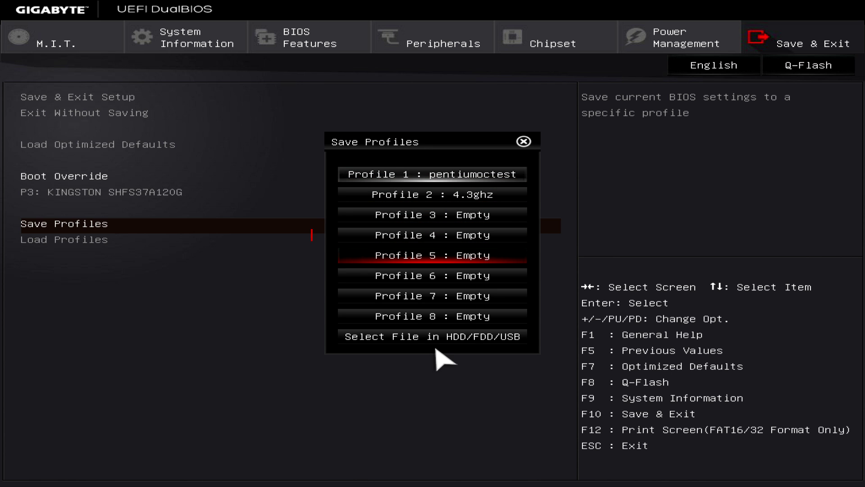
pyautogui.press('Return')
pyautogui.write('4.3')
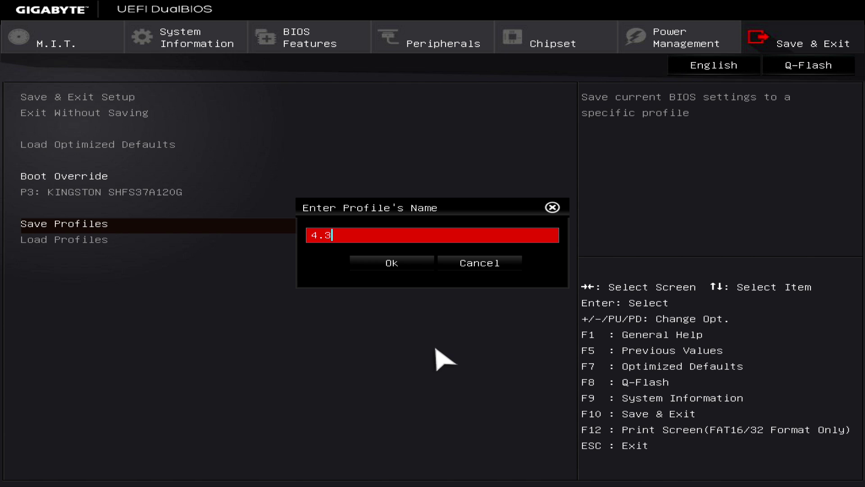
pyautogui.write('ghzpentium,')
pyautogui.press('BackSpace')
pyautogui.press('Return')
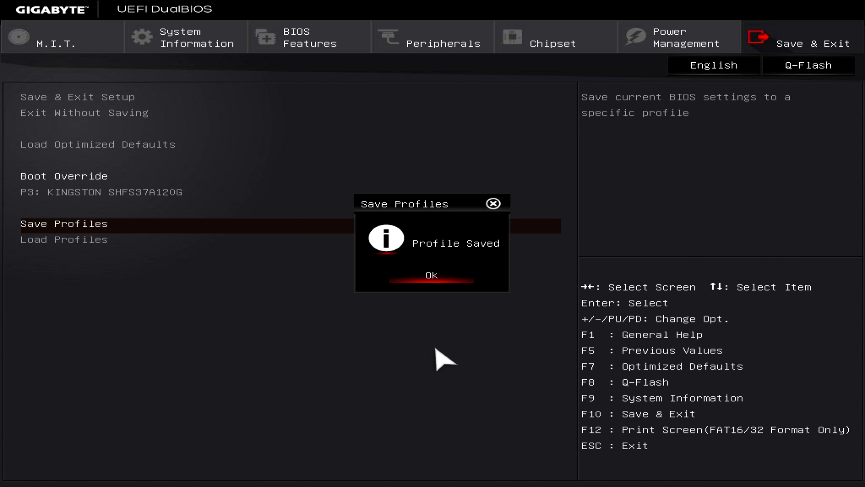
pyautogui.press('Return')
pyautogui.press('F10')
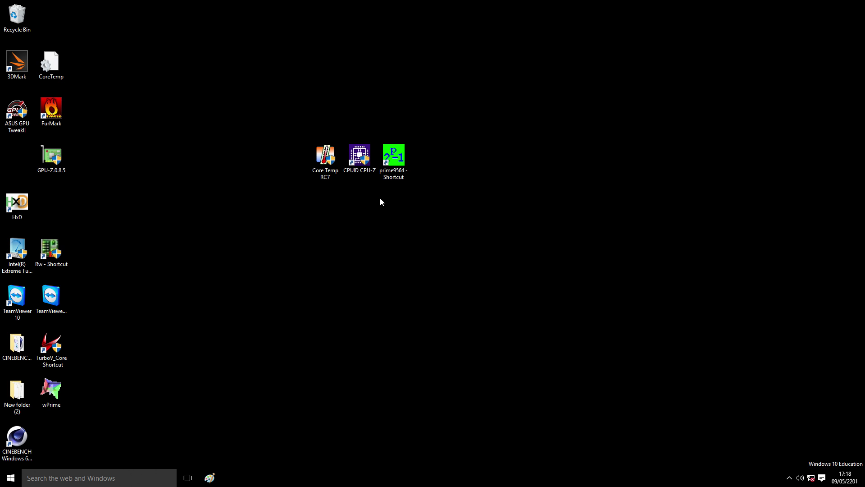
# Open CPU-Z, move its window clear of the desktop shortcuts, and check the processor, mainboard and memory details
pyautogui.click(361, 156)
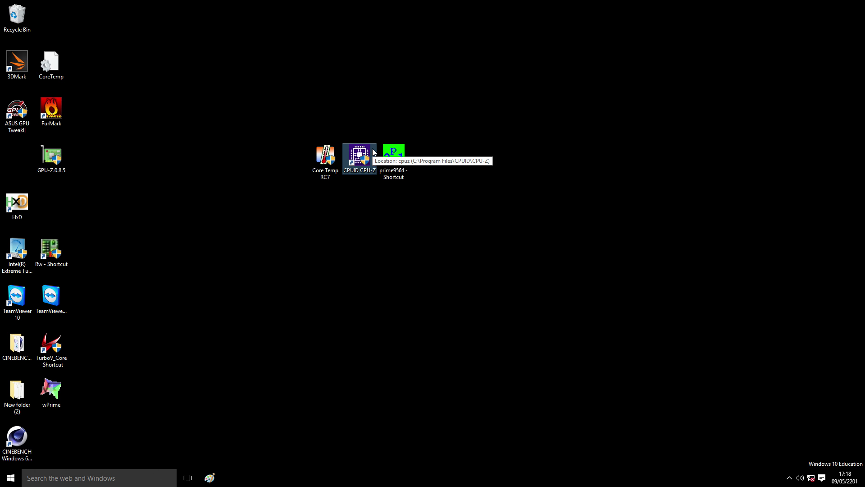
pyautogui.keyDown('ctrl'); pyautogui.click(393, 155); pyautogui.keyUp('ctrl')
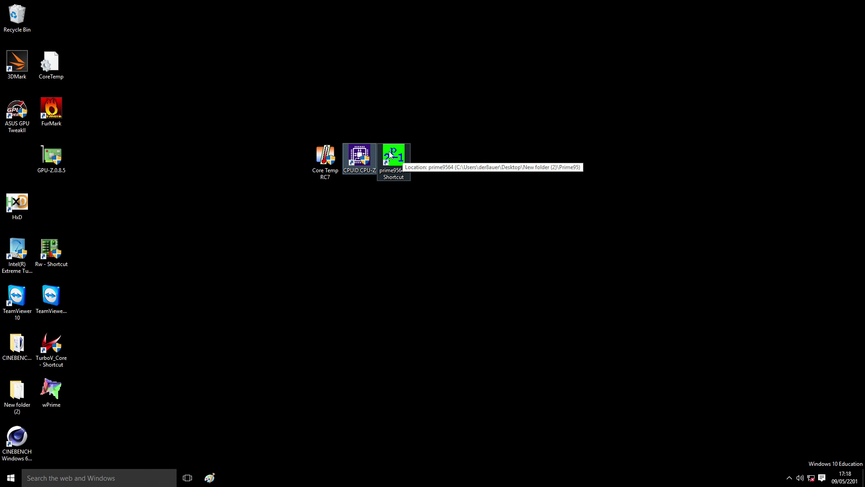
pyautogui.doubleClick(368, 153)
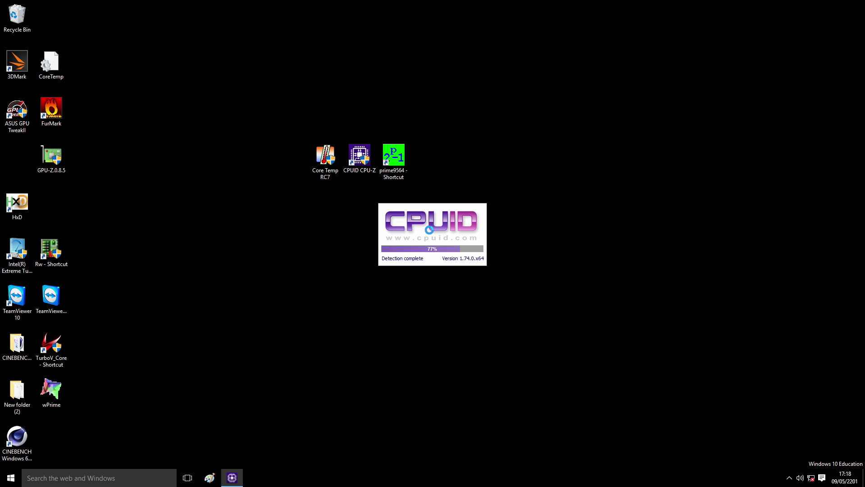
pyautogui.moveTo(409, 152); pyautogui.dragTo(132, 53)
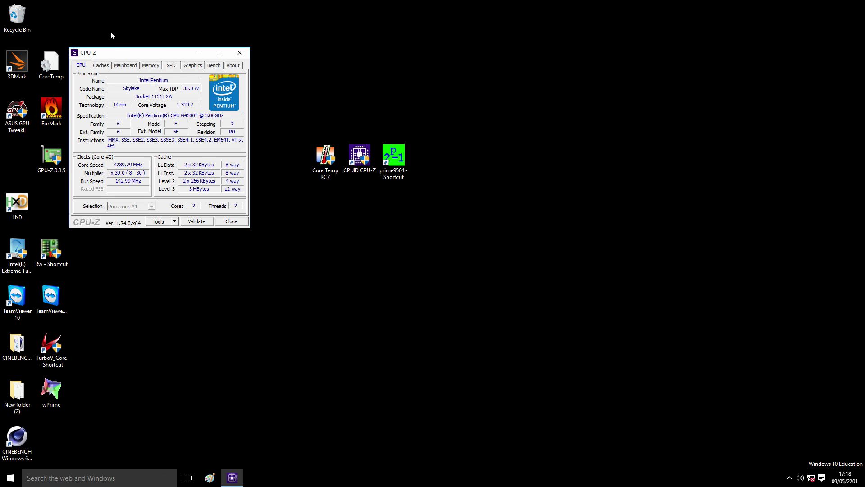
pyautogui.click(118, 67)
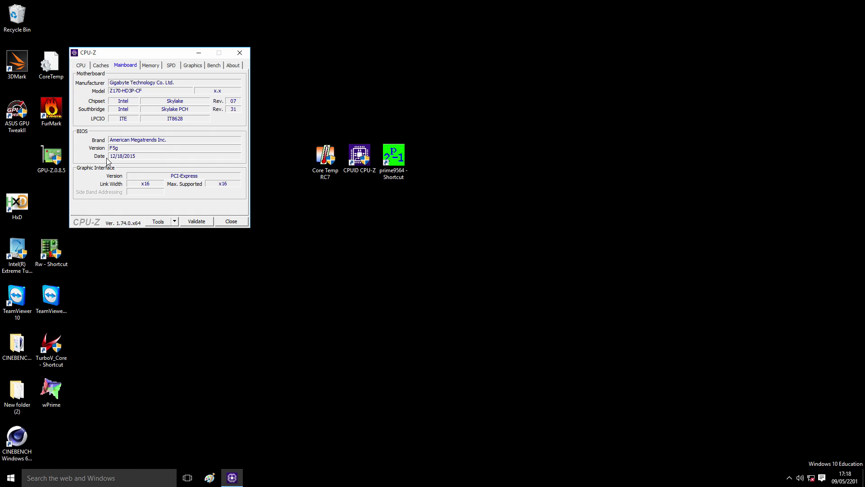
pyautogui.click(152, 67)
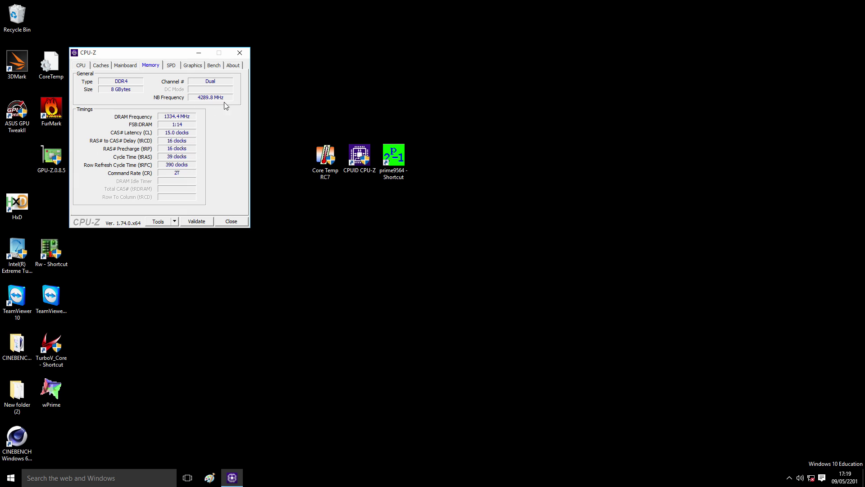
# Open Core Temp to check the core temperatures, close it, and return to the processor details in CPU-Z
pyautogui.click(320, 152)
pyautogui.doubleClick(323, 150)
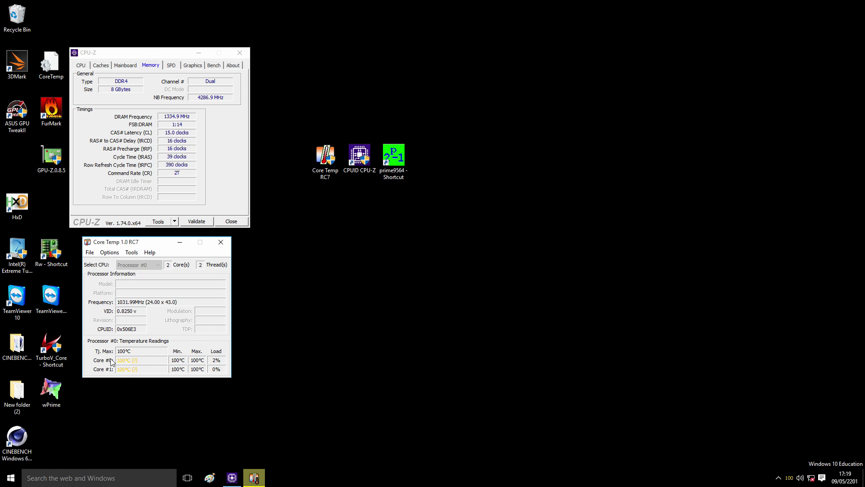
pyautogui.click(221, 244)
pyautogui.click(80, 65)
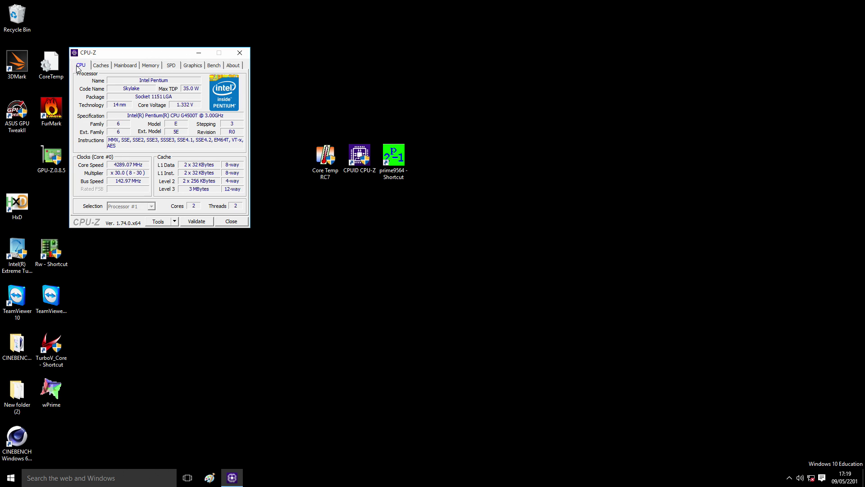
# Start a custom Prime95 torture test with minimum and maximum FFT size of 1344K and FFTs run in-place
pyautogui.click(400, 154)
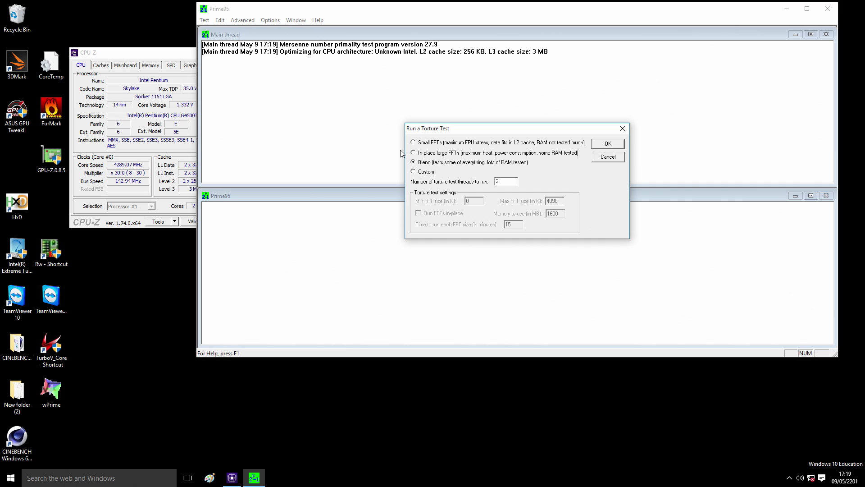
pyautogui.click(426, 172)
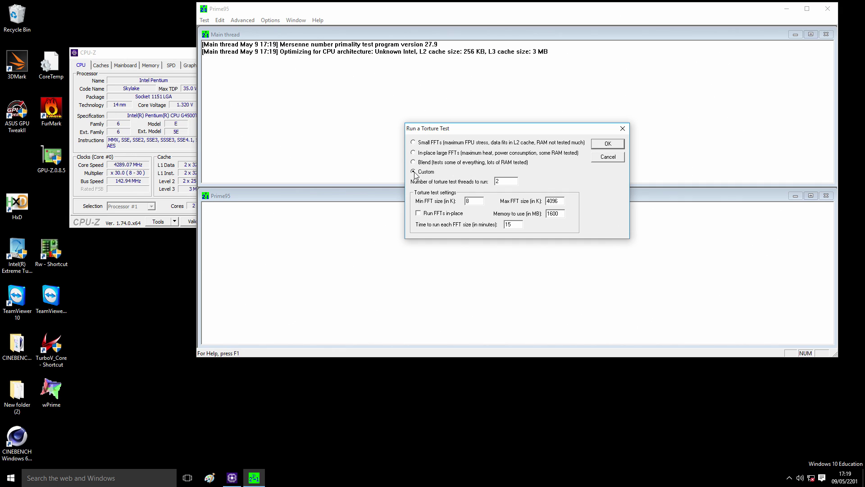
pyautogui.press('Tab')
pyautogui.write('133')
pyautogui.write('44')
pyautogui.press('Tab')
pyautogui.write('1344')
pyautogui.press('Tab')
pyautogui.press('space')
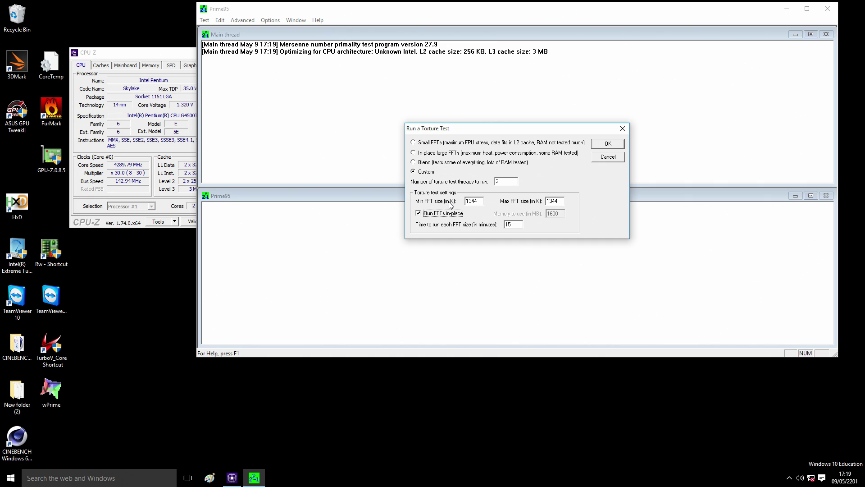
pyautogui.click(608, 144)
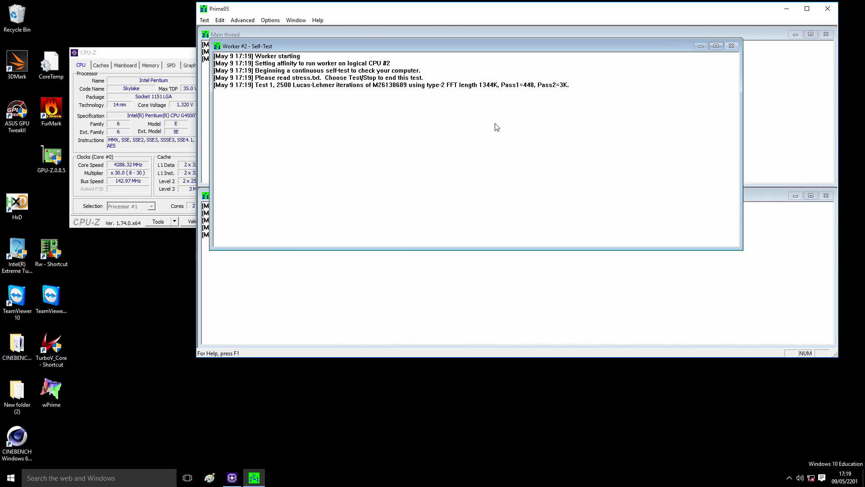
# Move the Worker #2 window off the main thread log and the CPU-Z window out from behind Prime95
pyautogui.moveTo(284, 47); pyautogui.dragTo(359, 111)
pyautogui.moveTo(142, 55); pyautogui.dragTo(86, 28)
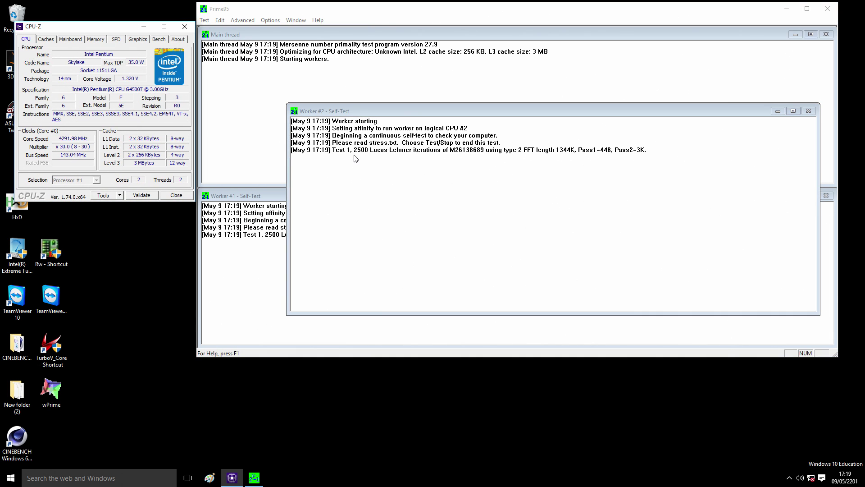